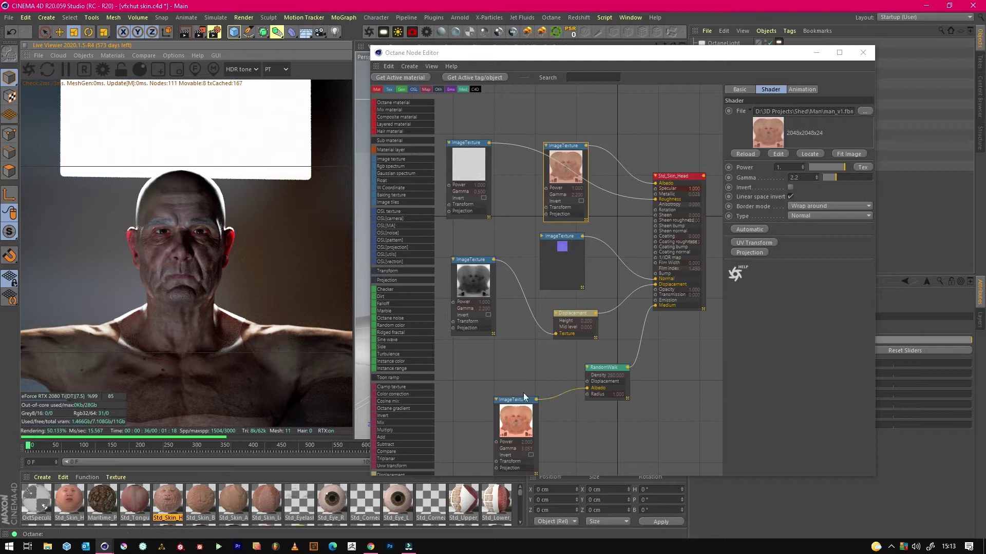
Rearrange the top face, white and purple texture nodes in the Octane Node Editor.
mouse_move(578, 154)
left_mouse_down()
mouse_move(585, 131)
mouse_move(582, 140)
left_mouse_up()
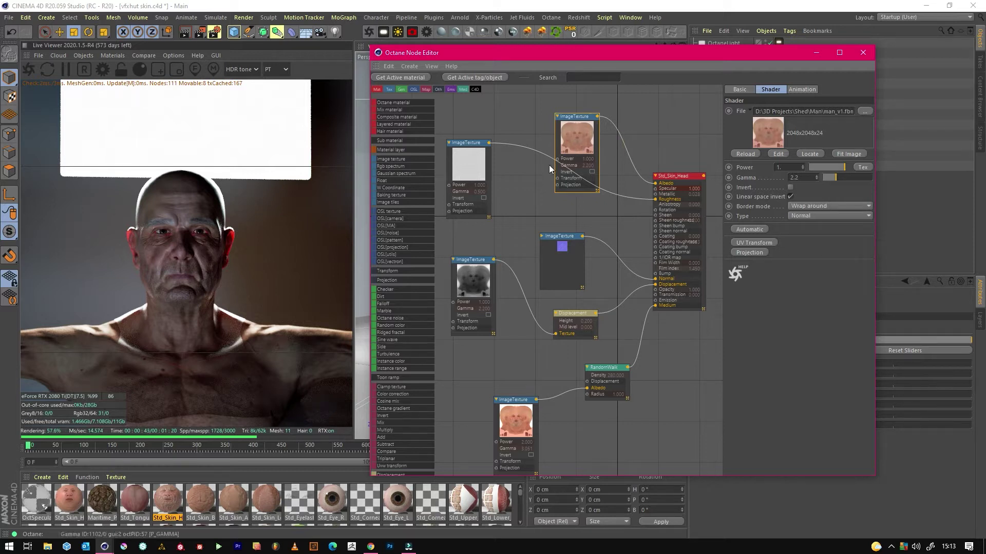
left_click_drag(480, 173, 516, 187)
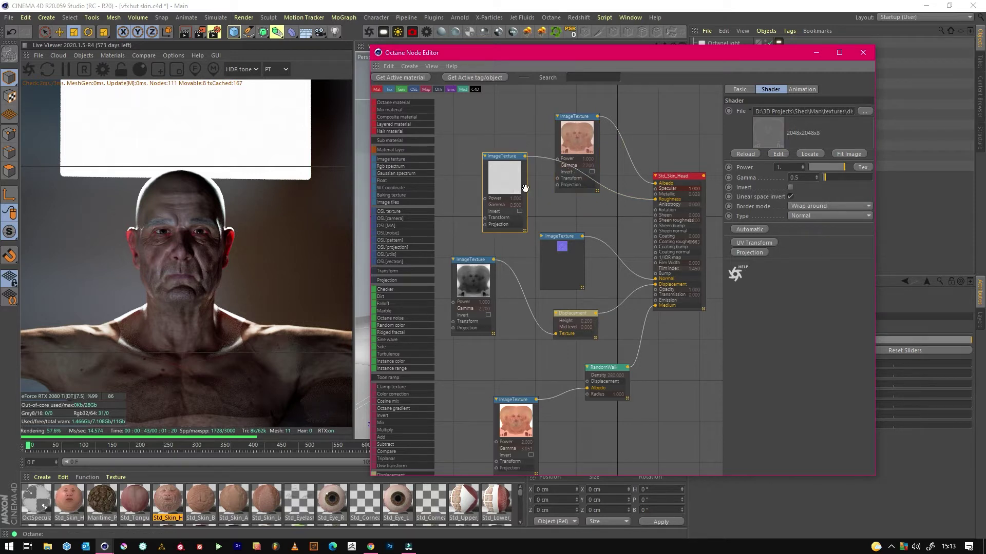
left_click_drag(563, 254, 568, 261)
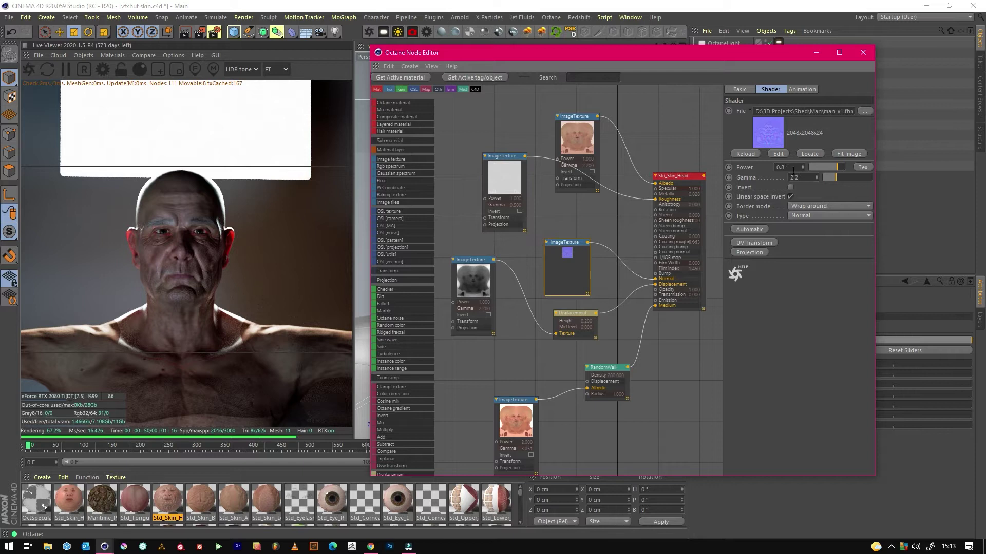
left_click(403, 289)
Inspect the greyscale texture node's settings, then enlarge the Std_Skin_Head material node.
left_click(472, 278)
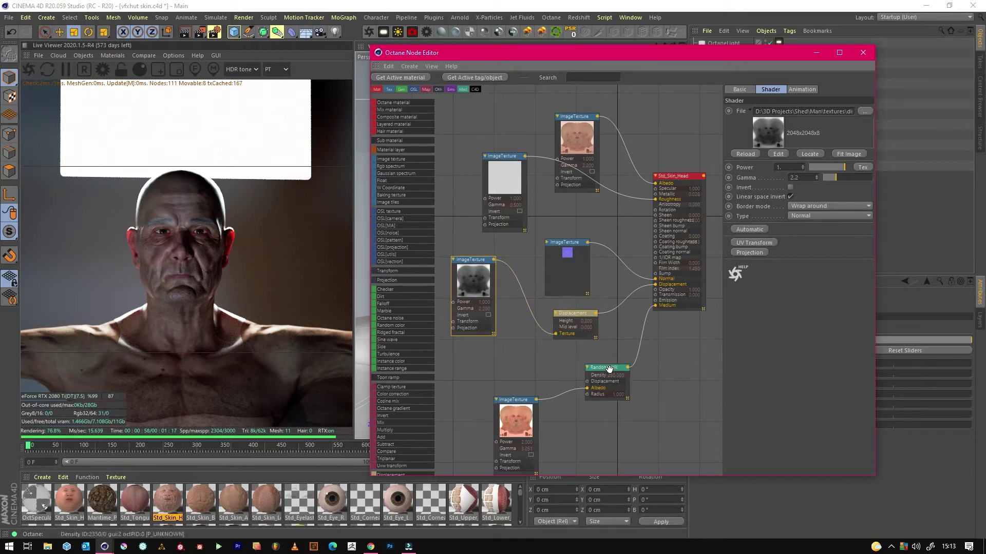
scroll(661, 358, "down", 2)
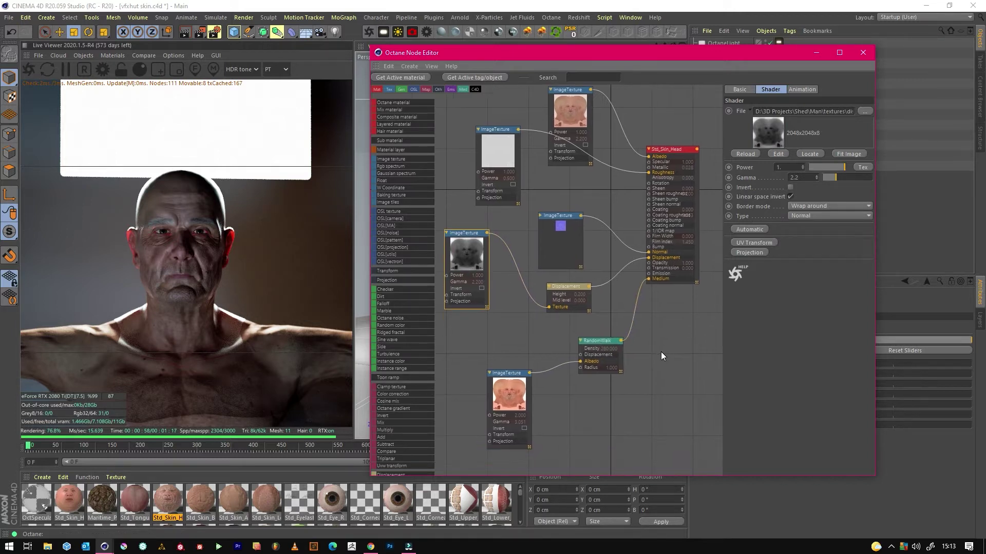
scroll(661, 352, "right", 2)
left_click_drag(671, 284, 690, 337)
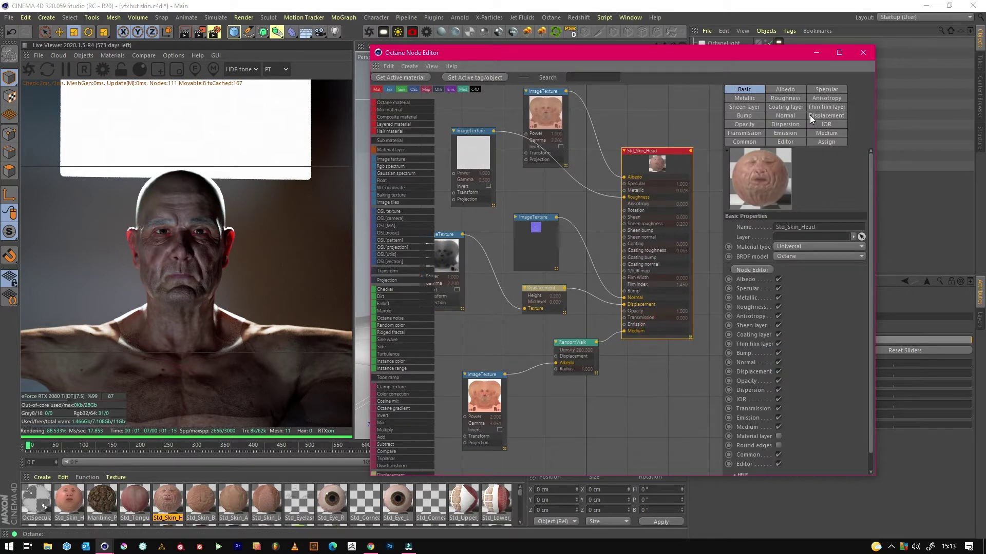
In the material's Transmission settings, drag the RandomWalk medium density down to 0.263665.
left_click(761, 132)
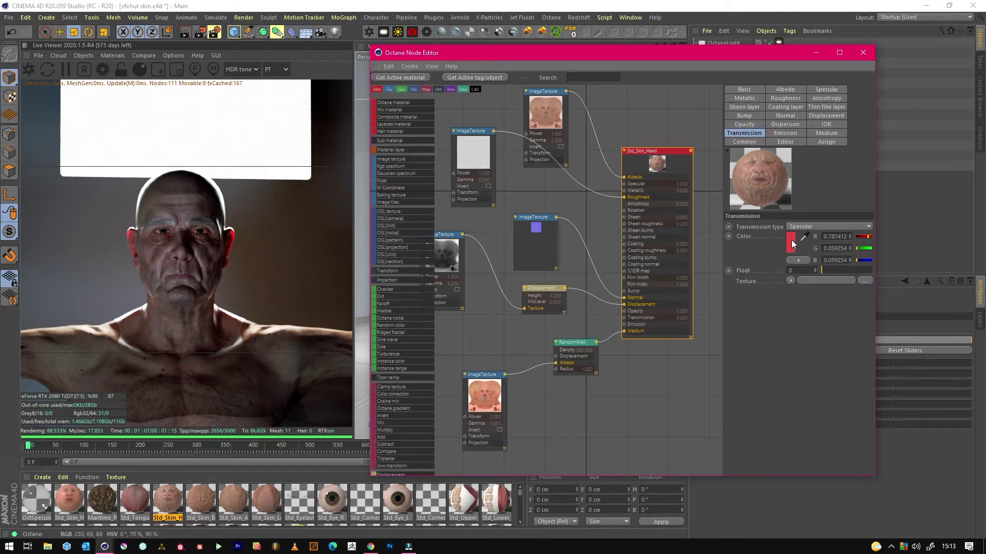
left_click(571, 343)
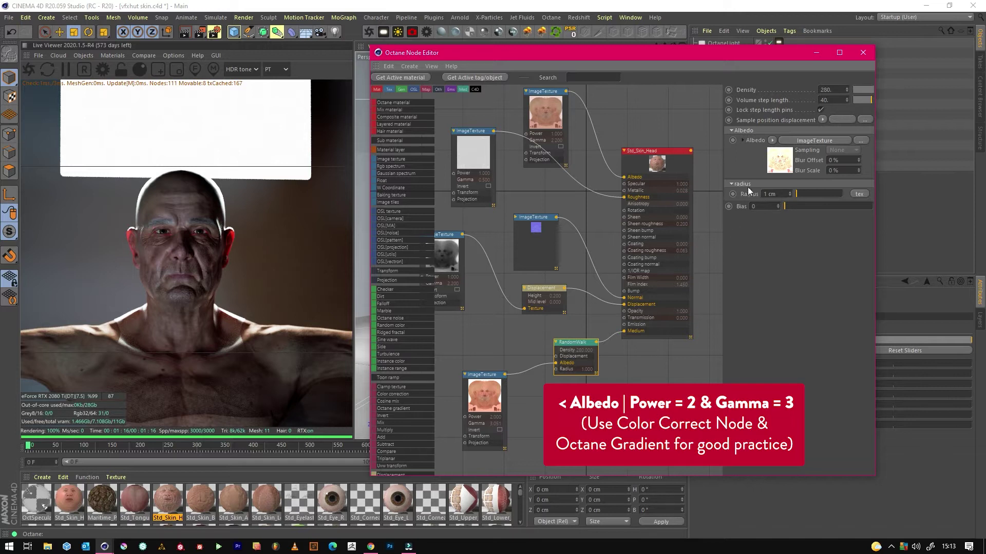
left_click_drag(723, 160, 663, 159)
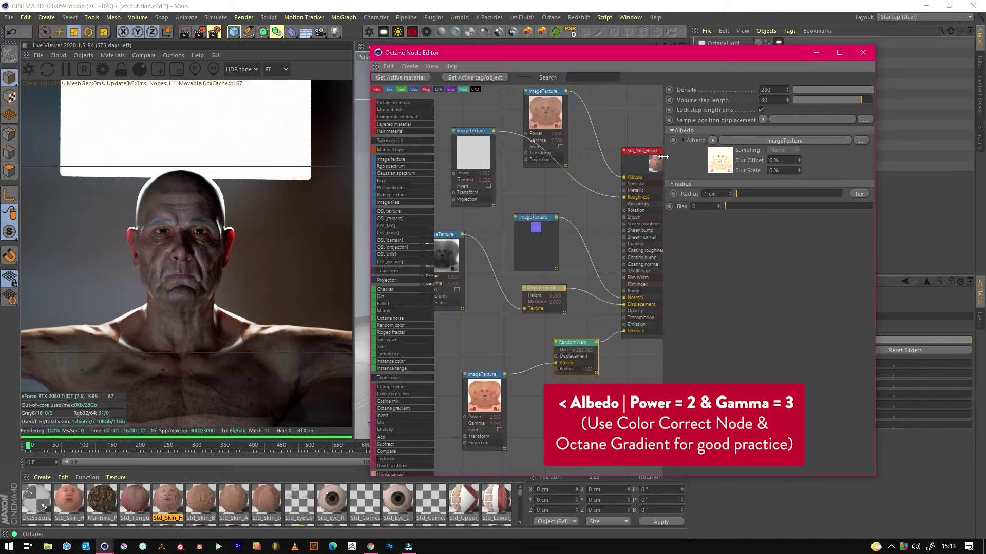
left_click(626, 151)
left_click_drag(572, 342, 536, 341)
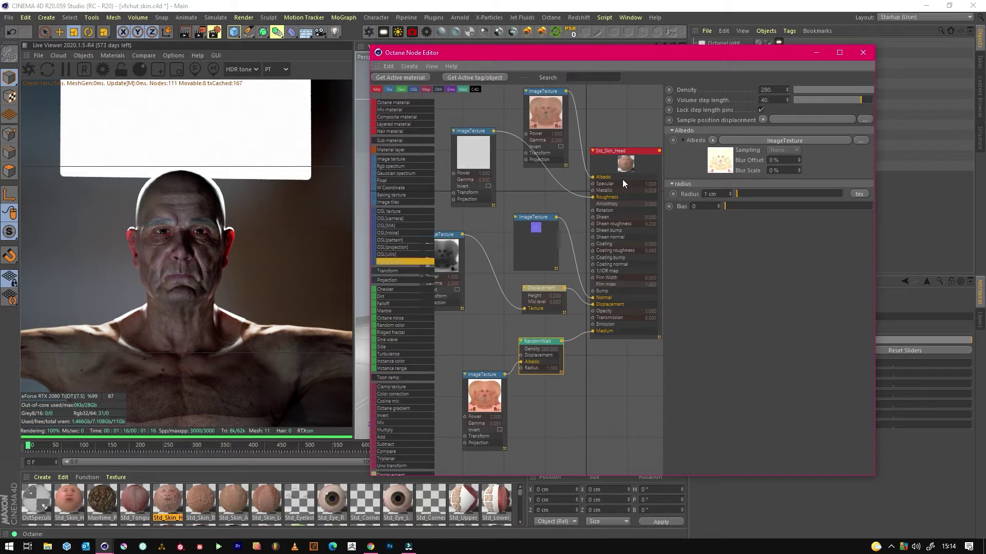
left_click_drag(850, 91, 846, 89)
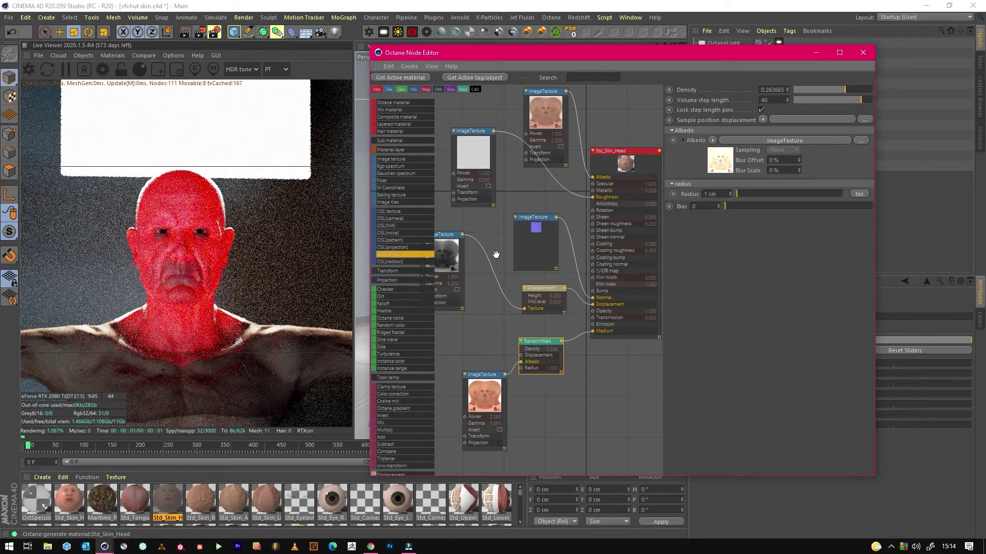
Try RandomWalk densities of 12, 250 and 180, finally settling on 280.
double_click(759, 89)
type("12")
key("Return")
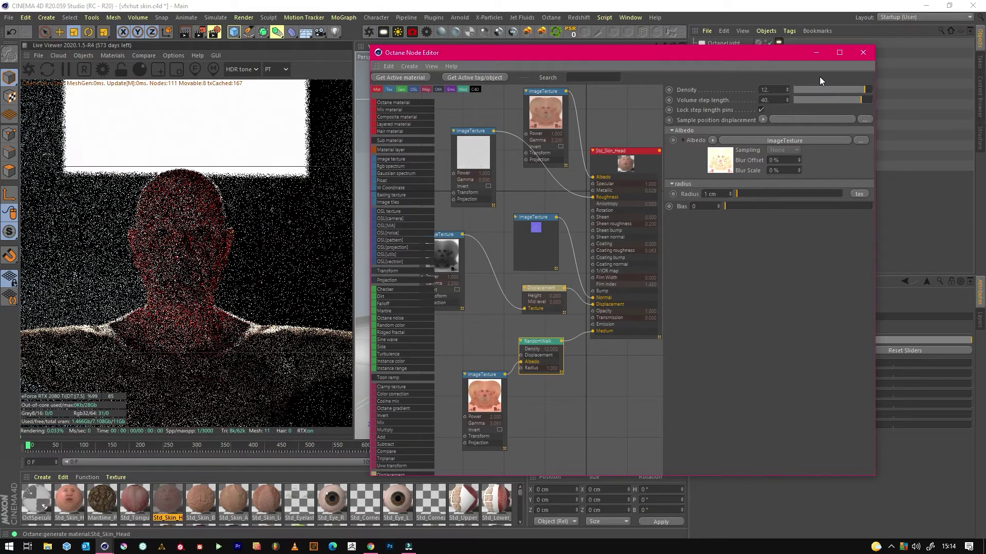
double_click(770, 89)
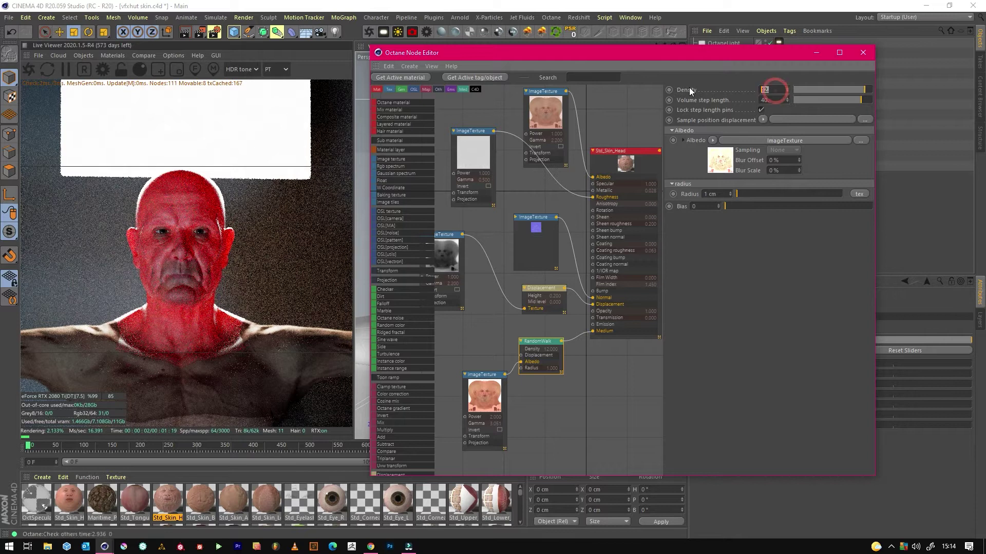
type("250")
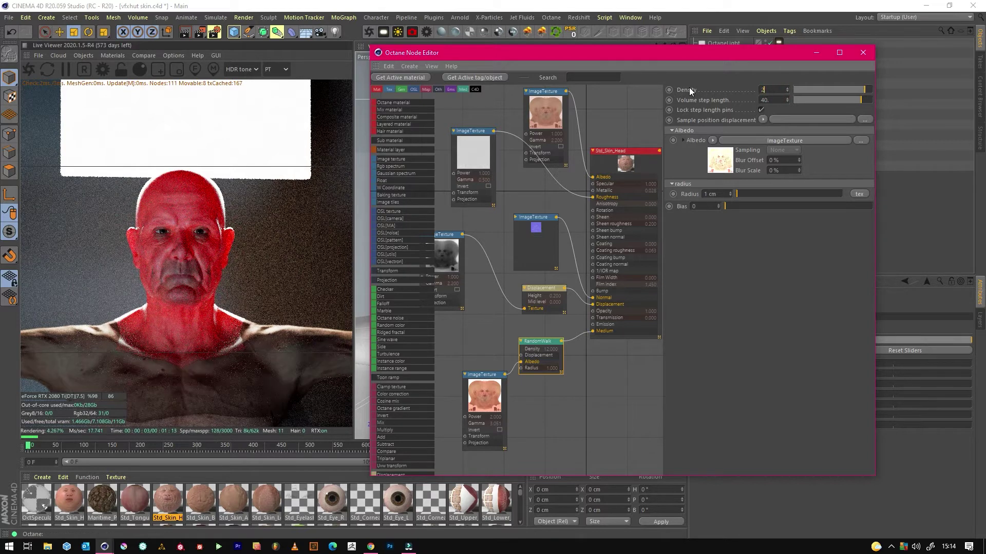
key("Return")
type("180")
key("Return")
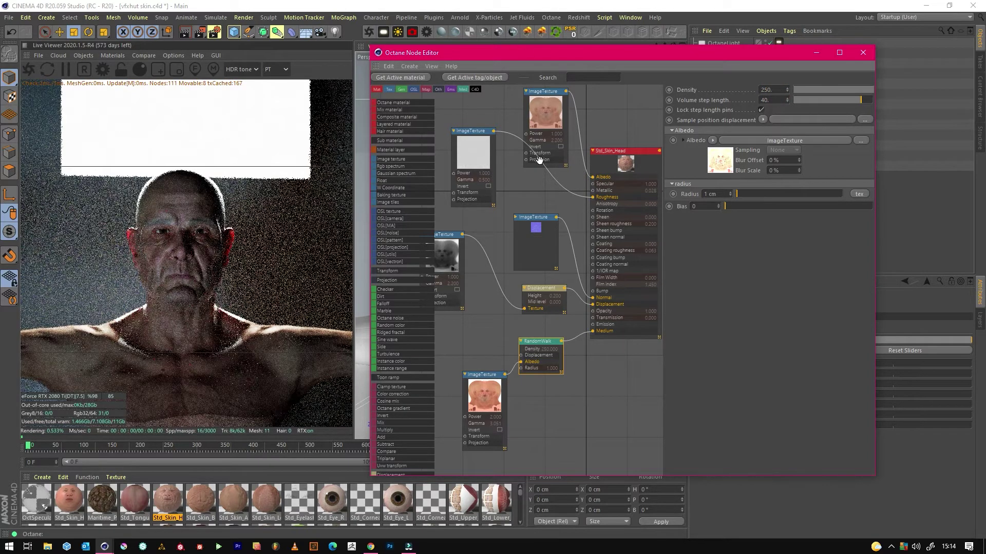
double_click(778, 89)
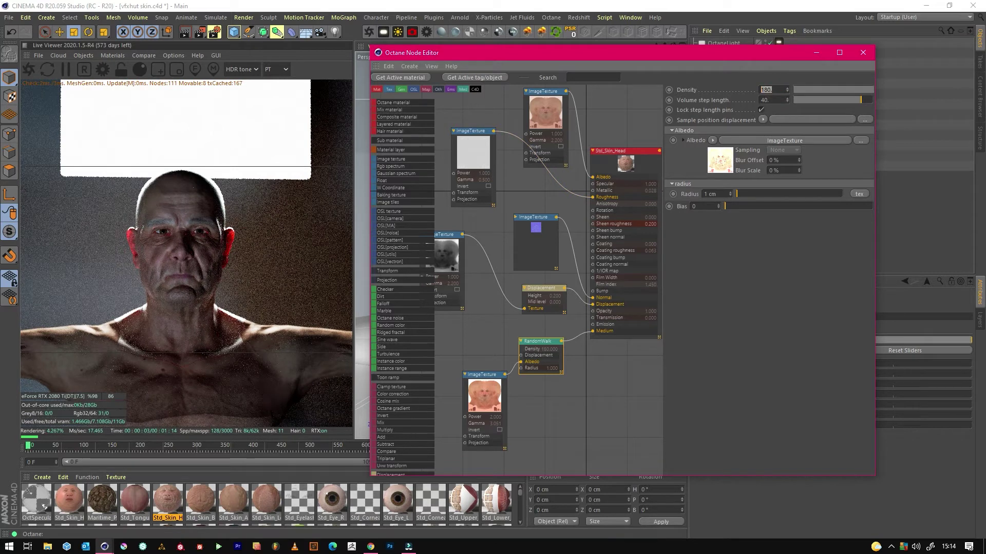
type("280")
key("Return")
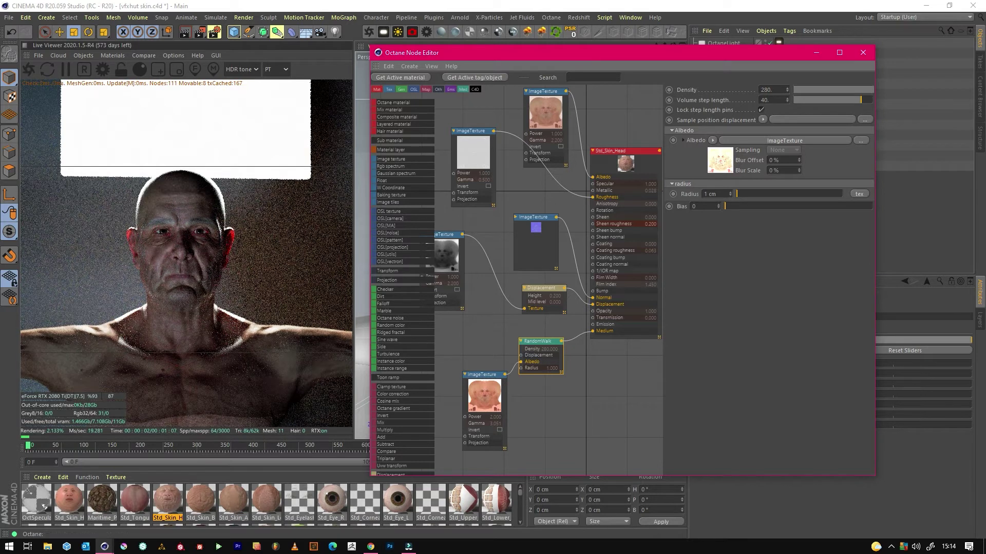
left_click(747, 194)
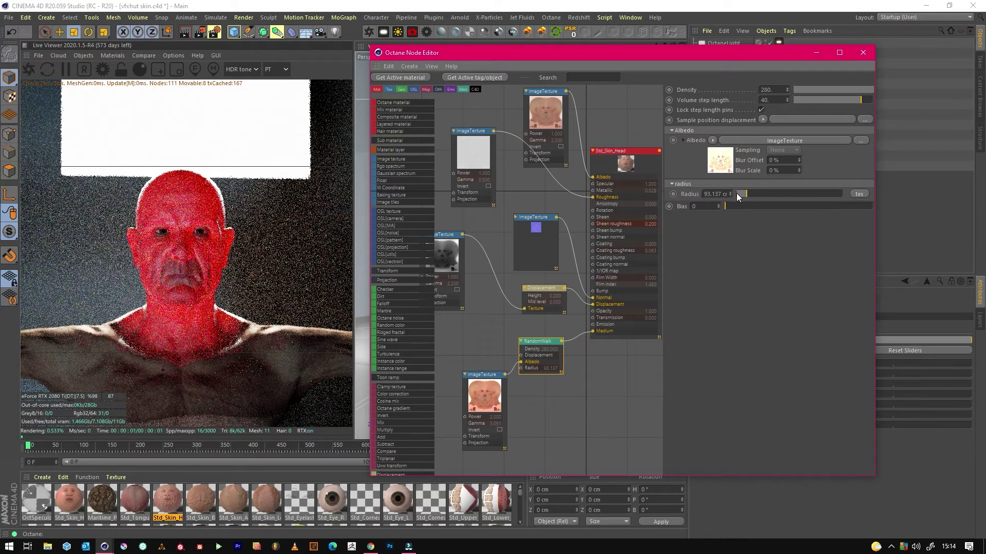
double_click(713, 195)
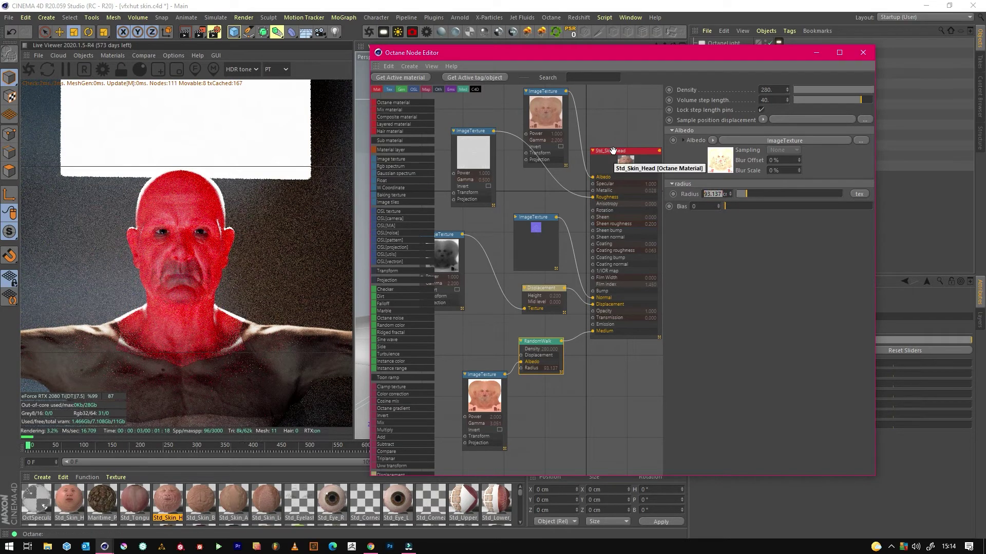
type("2")
key("Return")
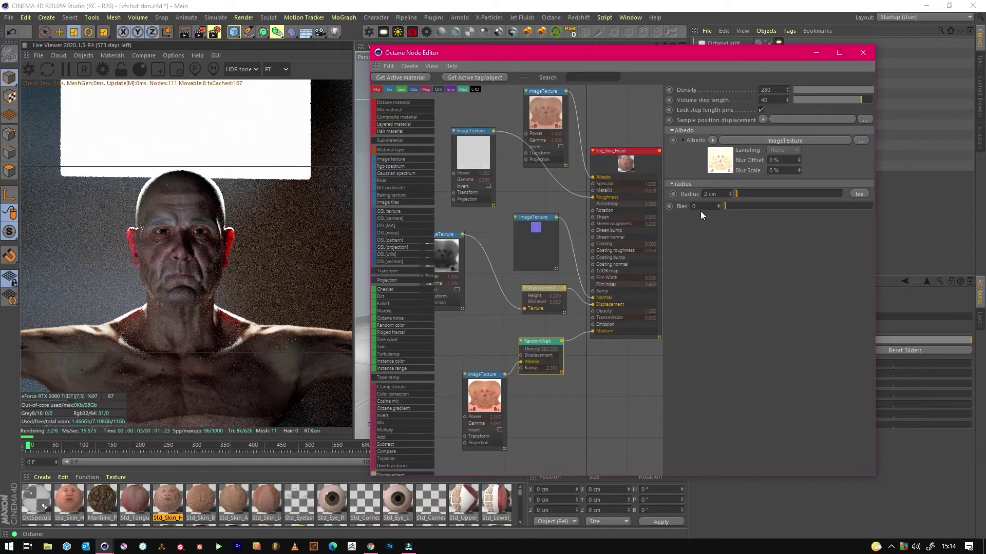
double_click(704, 194)
type("1")
key("Return")
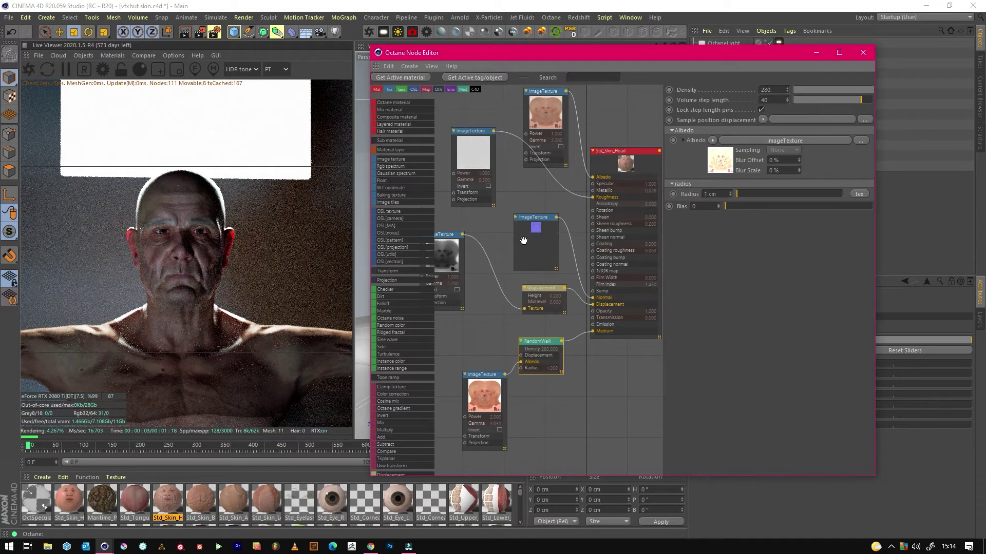
Move the bottom face texture node up and add a ColorCorrection node to the graph.
left_click(624, 157)
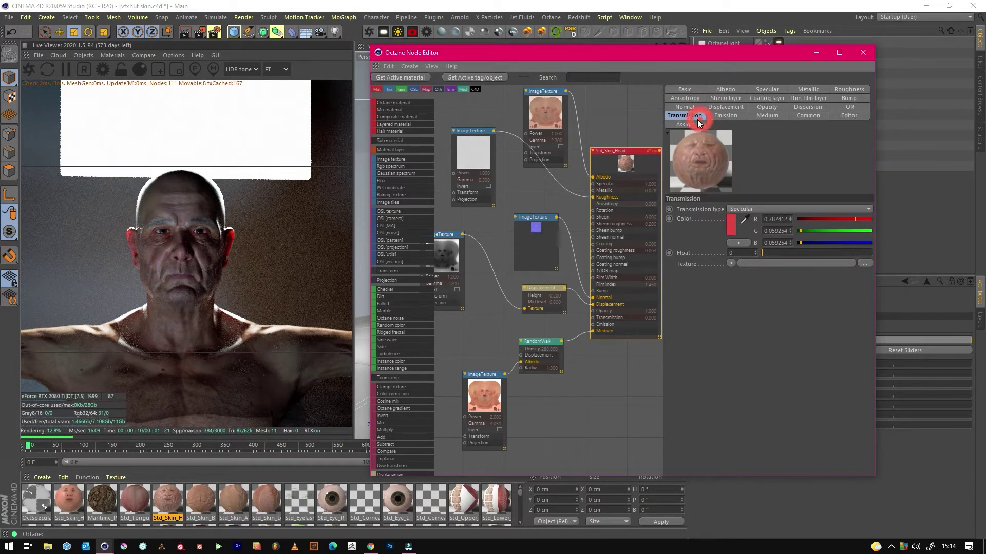
left_click(484, 391)
left_click_drag(484, 392, 454, 322)
left_click_drag(404, 395, 499, 339)
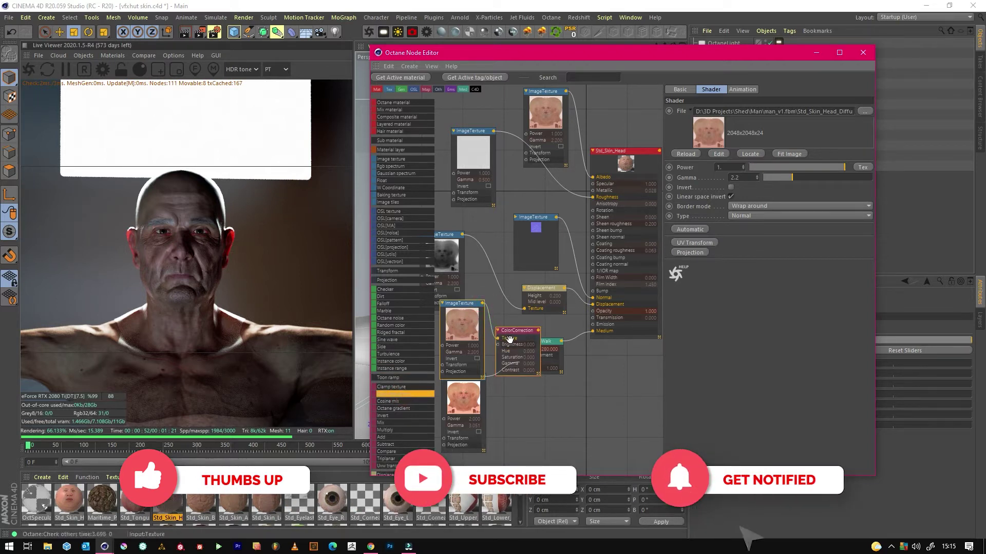
left_click(563, 416)
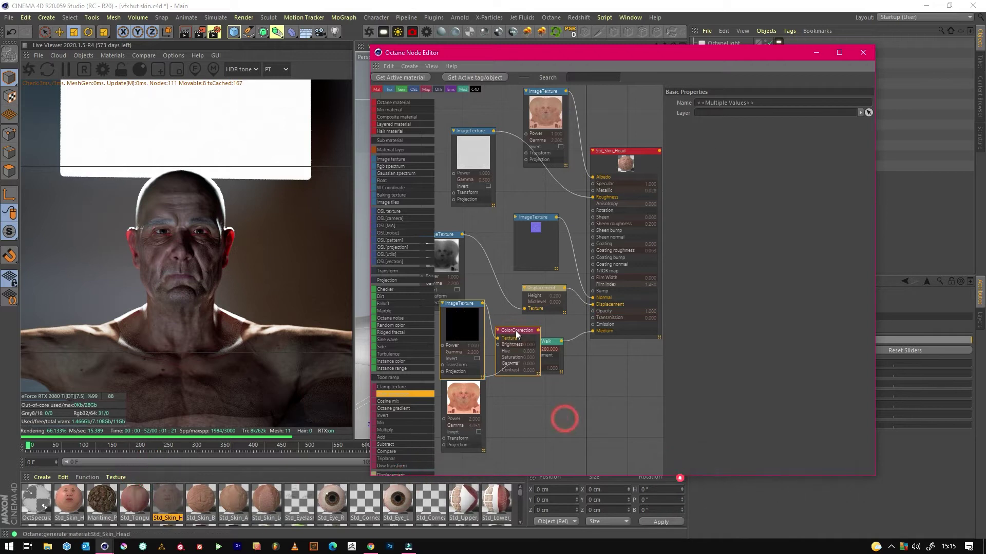
left_click(516, 332)
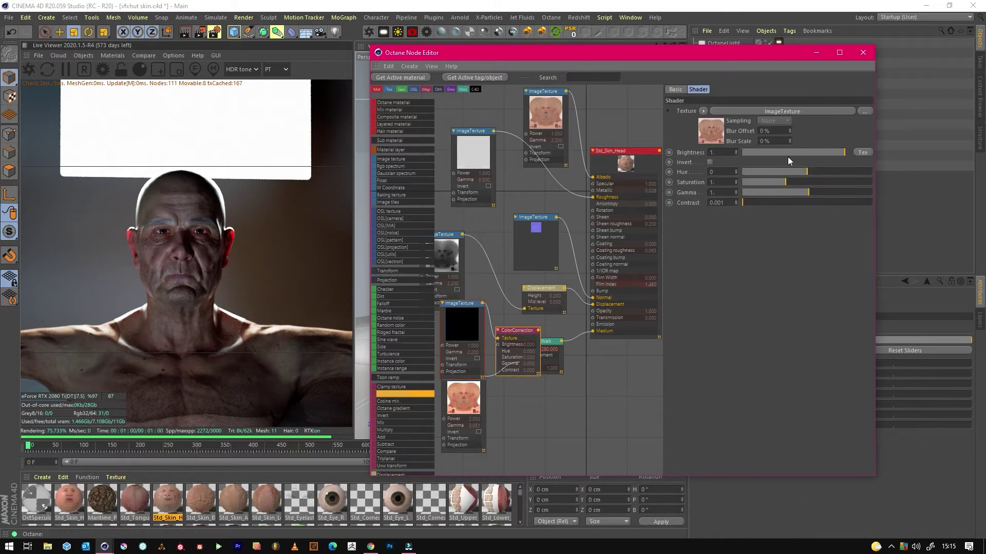
Set ColorCorrection brightness 2, saturation about 1.48, contrast 0.018 and hue 0.111.
left_click(716, 152)
type("2")
key("Return")
left_click(794, 182)
left_click(805, 182)
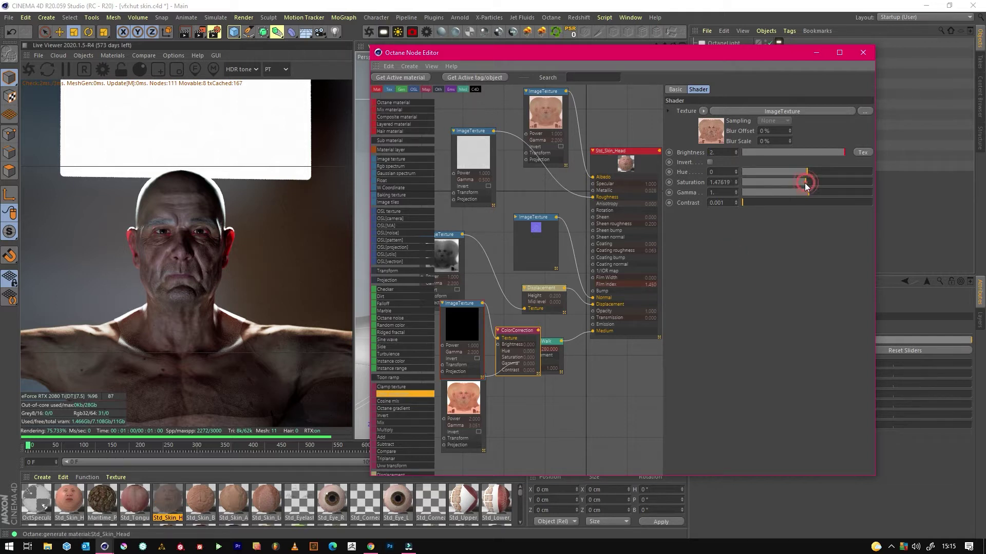
left_click(769, 202)
left_click(808, 171)
left_click(815, 171)
left_click(814, 171)
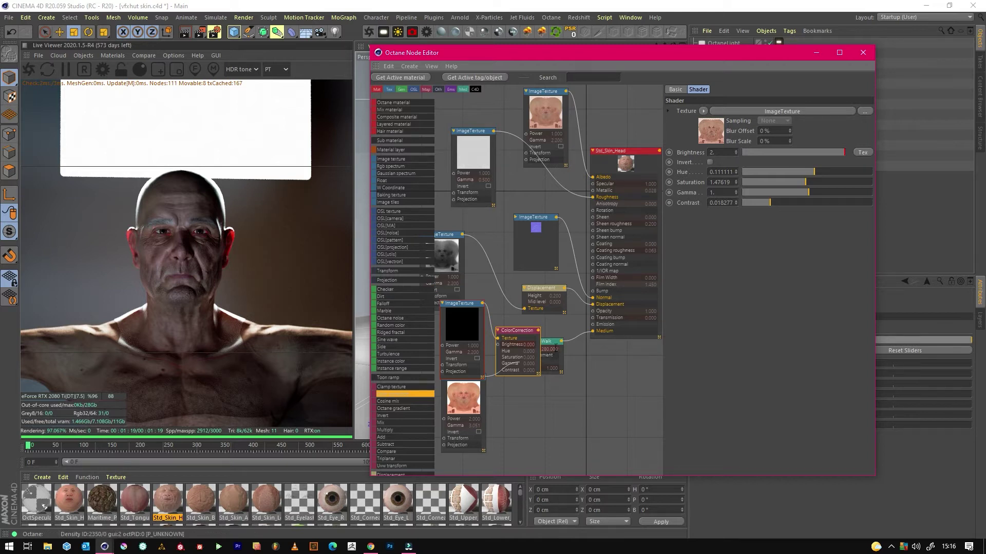
Wire the ColorCorrection output into Std_Skin_Head's Transmission and lower its hue to -0.063.
left_click(609, 318)
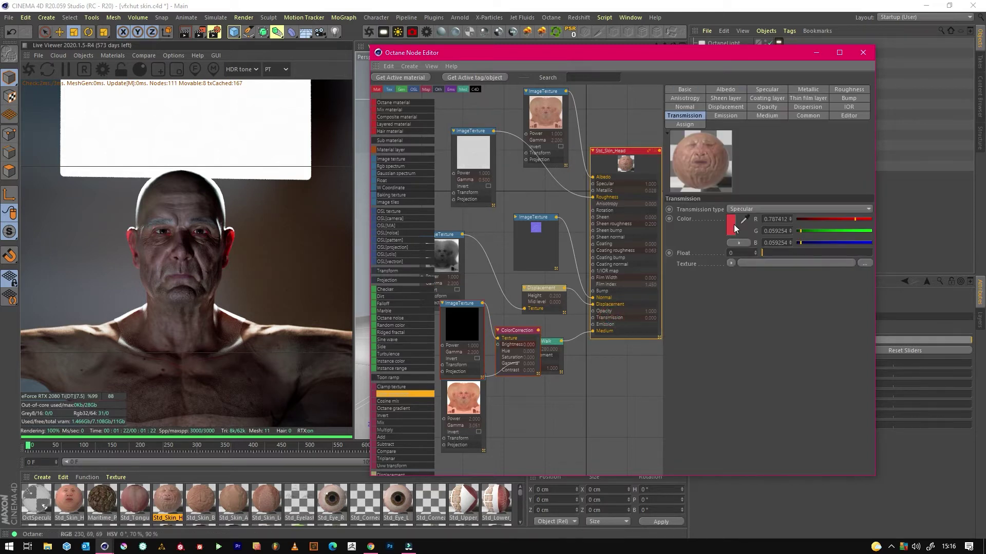
left_click_drag(537, 330, 593, 320)
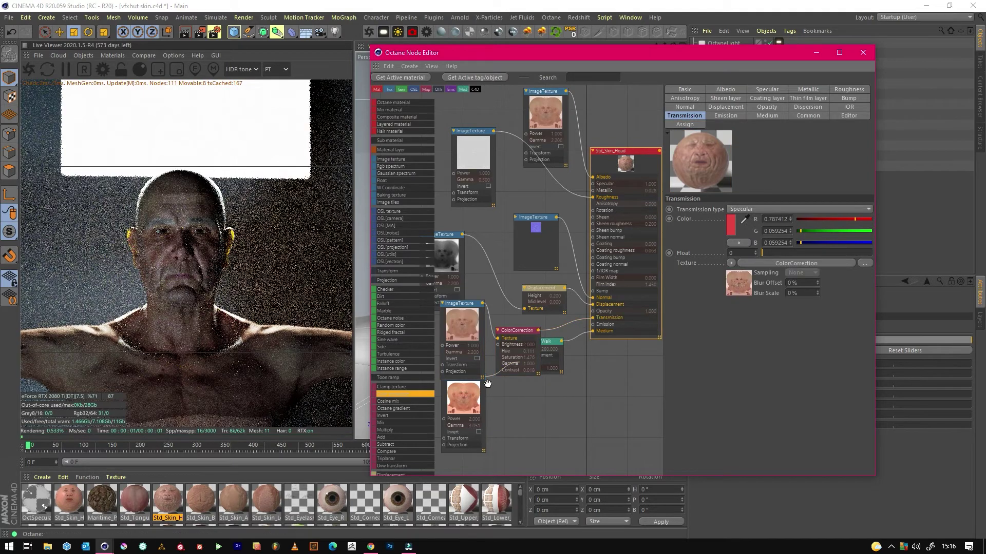
left_click(523, 333)
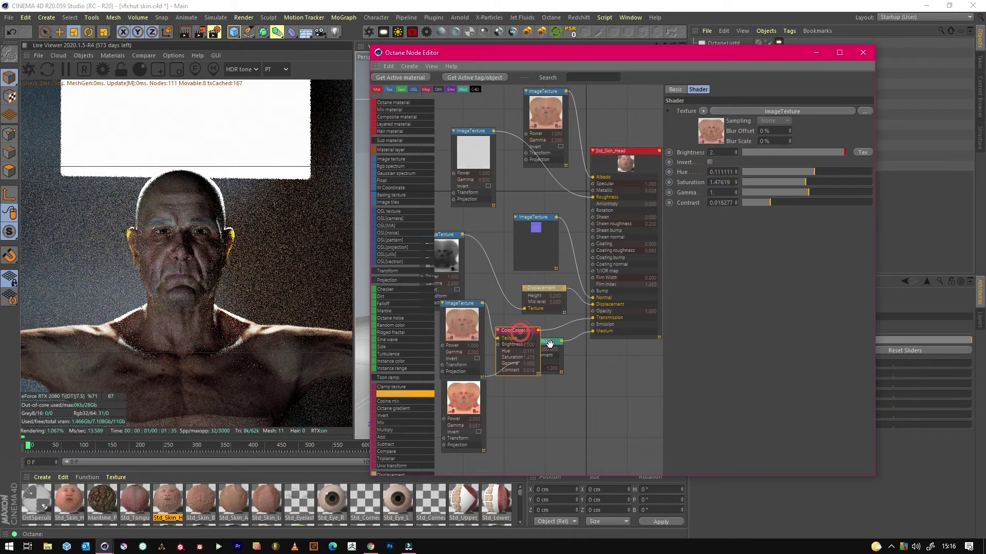
left_click(802, 171)
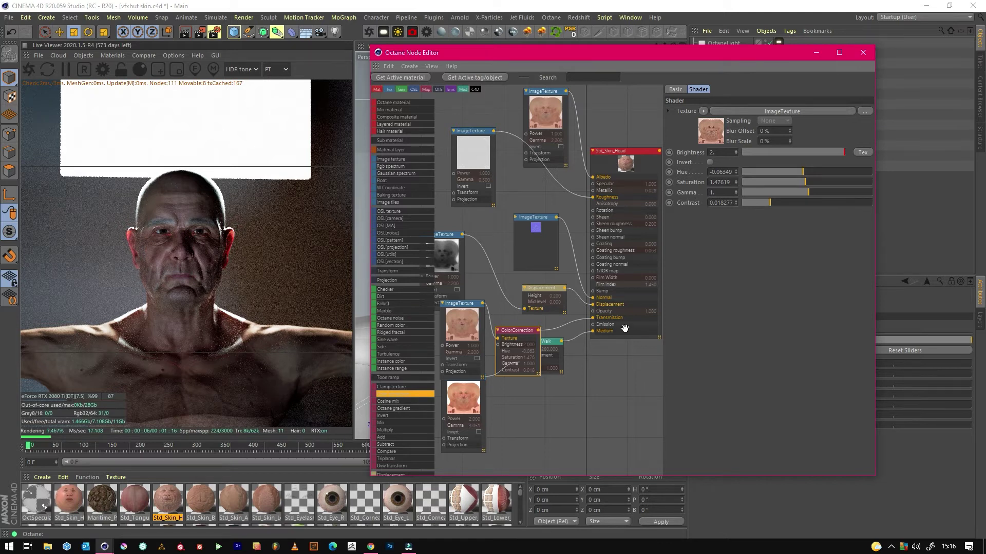
left_click(457, 322)
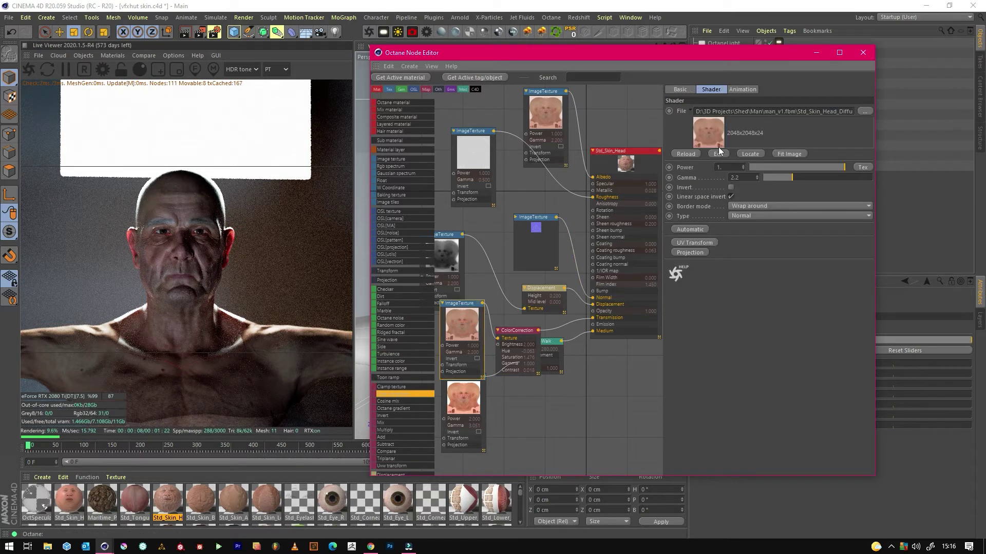
left_click(516, 333)
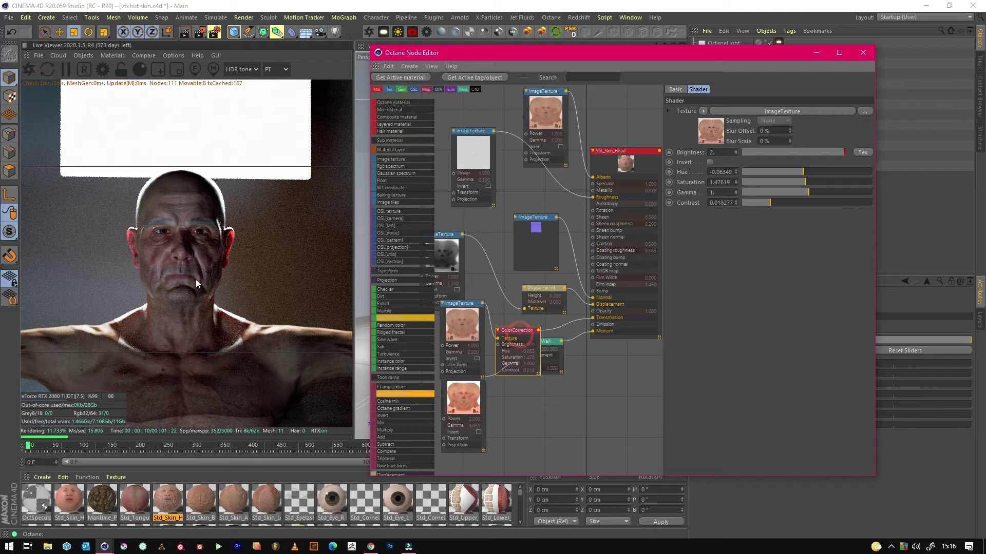
type("0")
key("Return")
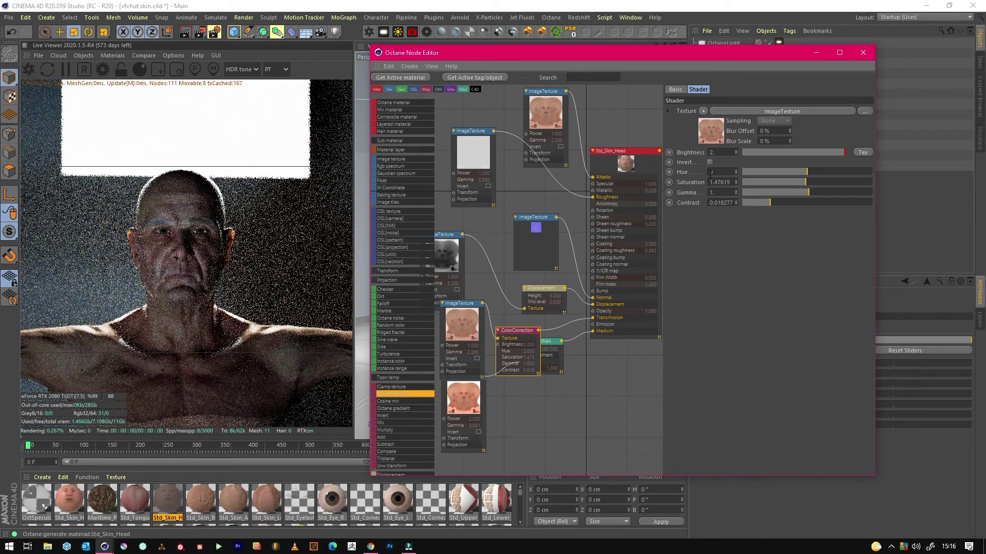
left_click(805, 172)
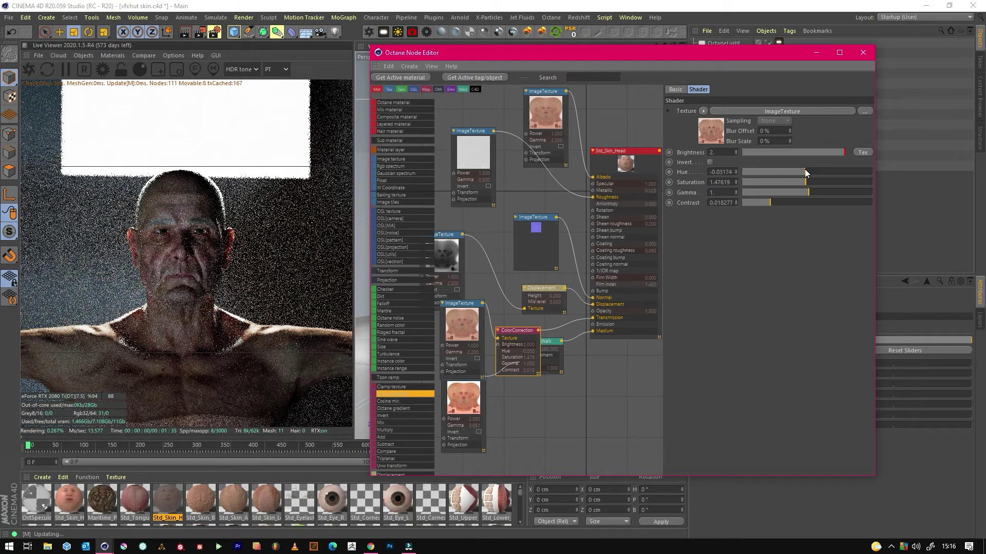
left_click(802, 170)
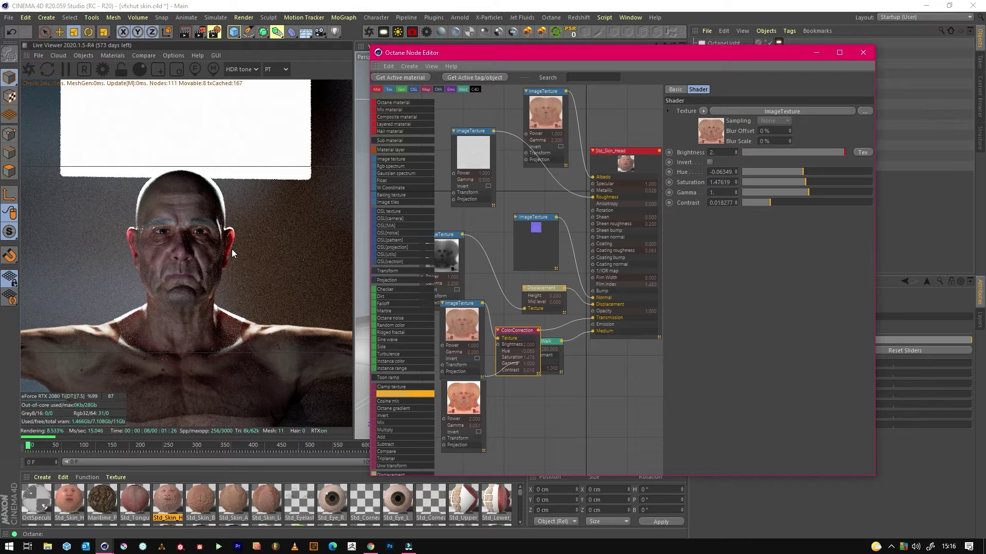
left_click(623, 165)
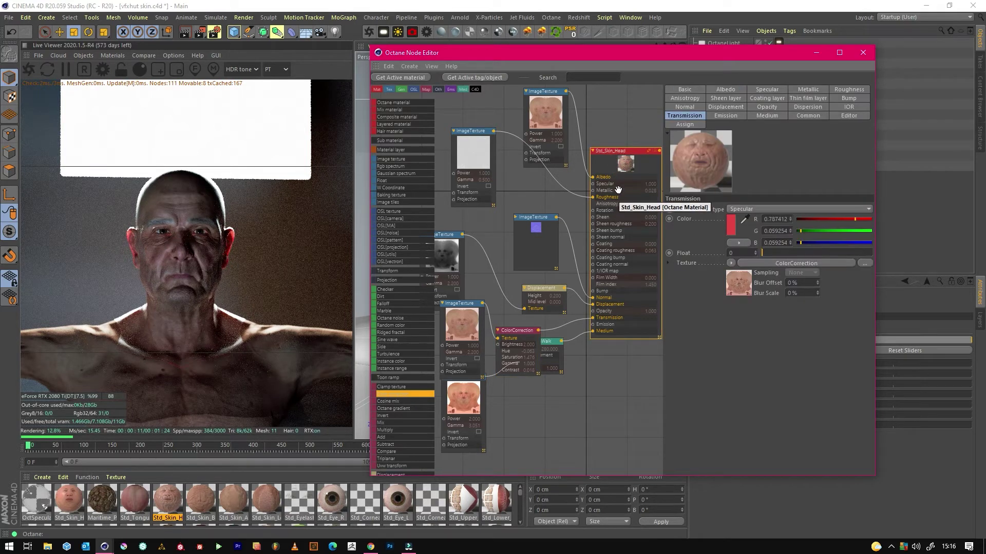
Set Std_Skin_Head metallic to 0, then review its specular and normal-map texture settings.
left_click(807, 89)
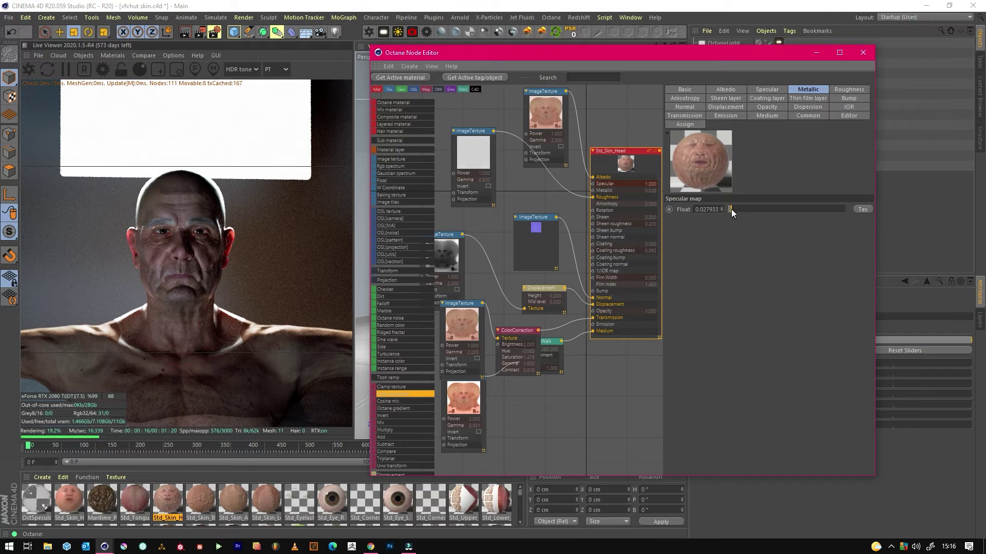
left_click_drag(731, 208, 660, 209)
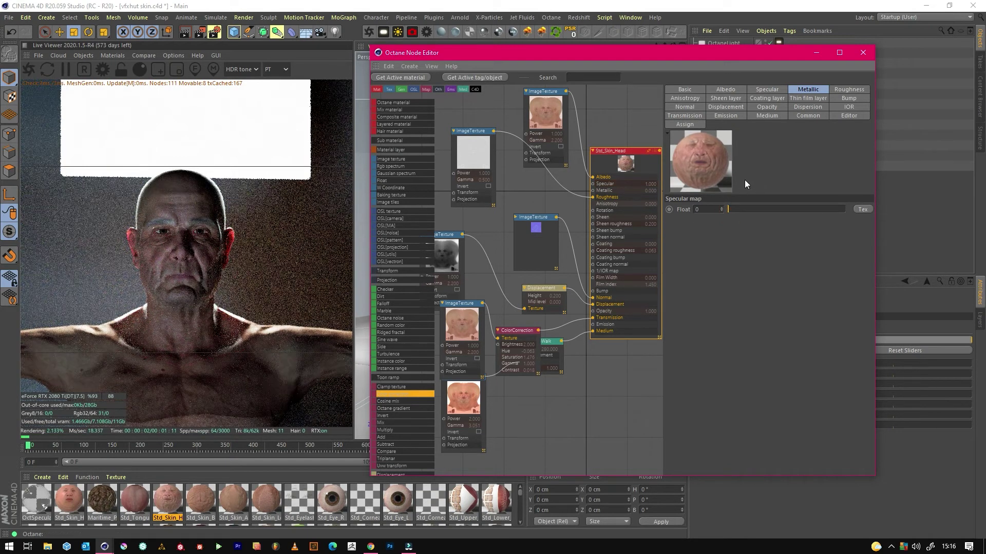
left_click(769, 90)
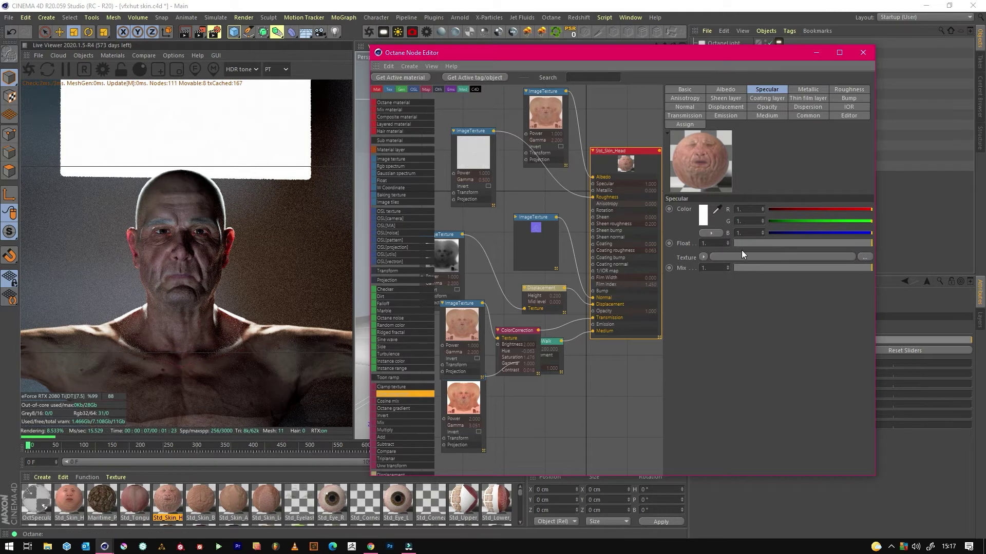
left_click(471, 154)
left_click(529, 227)
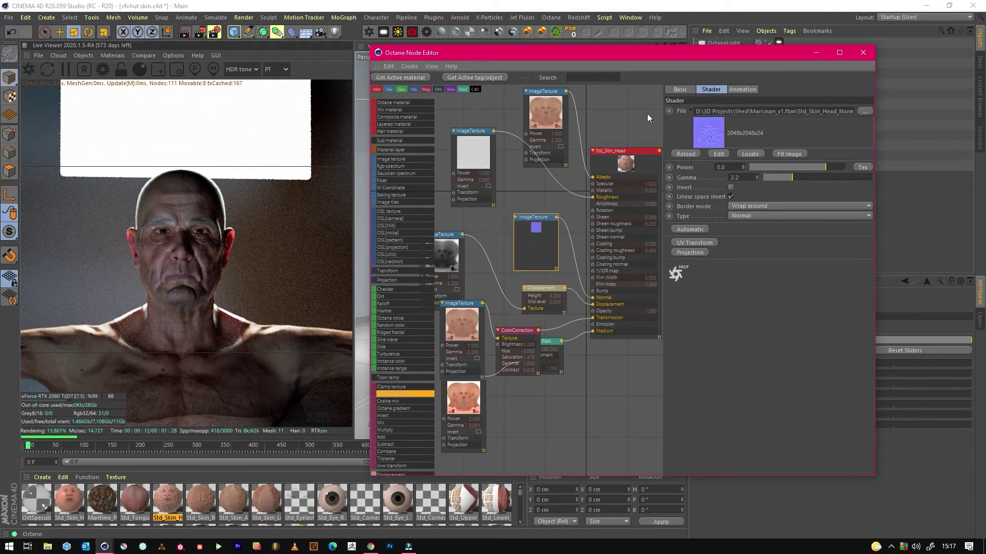
Minimize the Node Editor, turn off the top OctaneLight and toggle OctaneLight.3, .1 and .2.
left_click(817, 53)
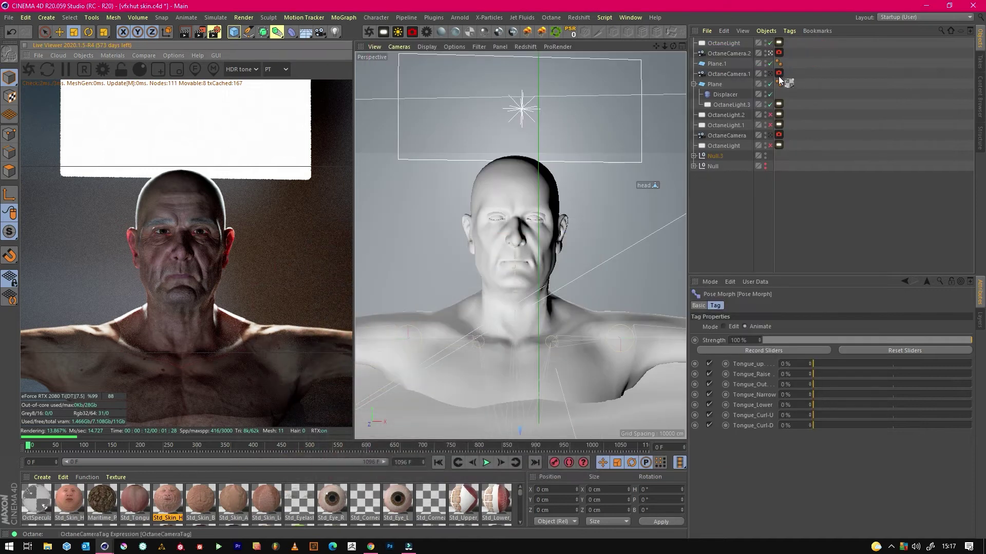
left_click(734, 44)
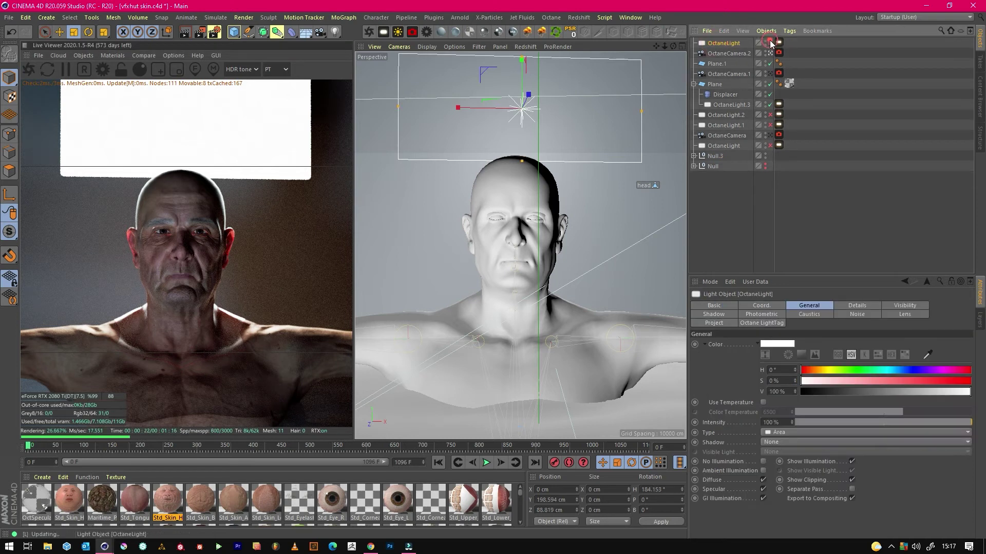
left_click(770, 43)
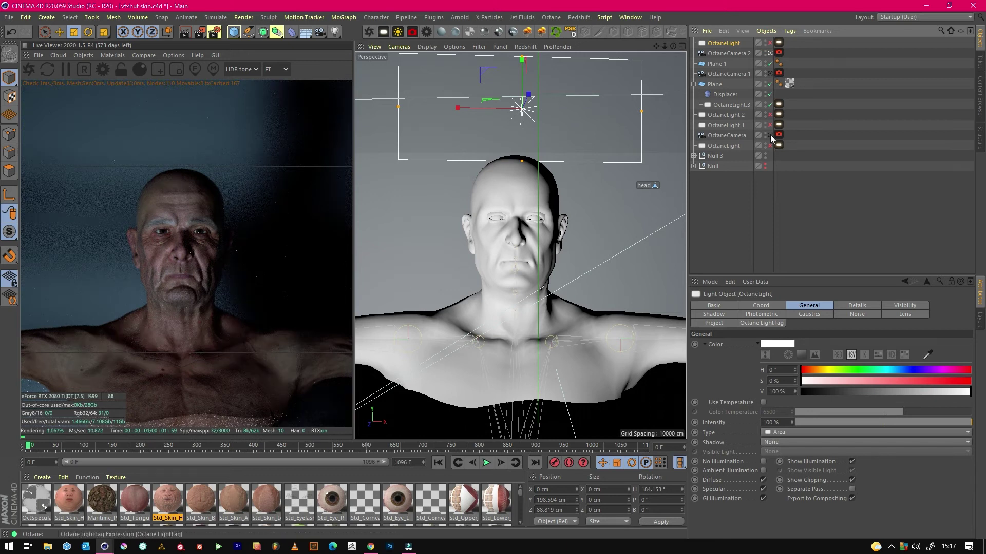
left_click(769, 105)
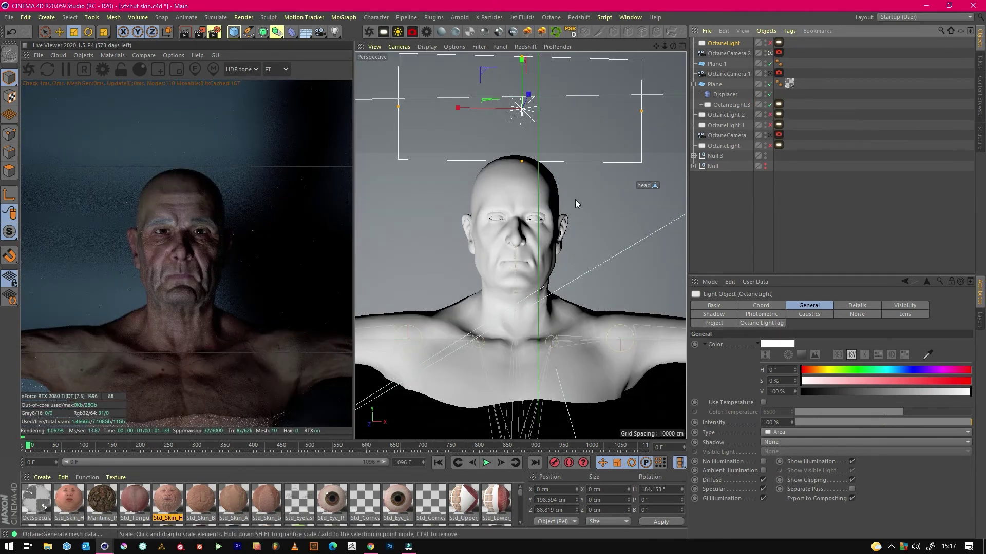
left_click(770, 126)
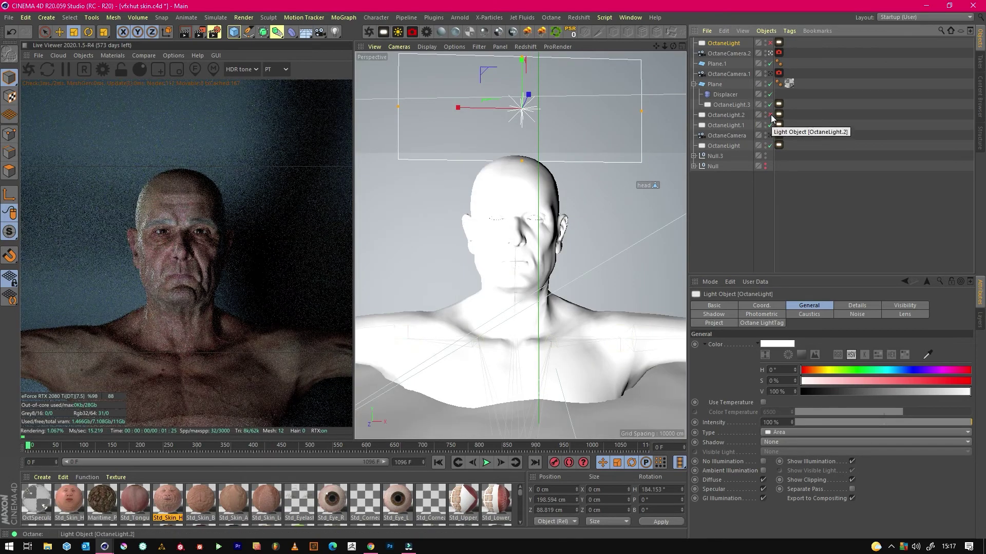
left_click(770, 115)
Re-enable the top OctaneLight, shrink the area light, and set the camera focus on the eye.
left_click(770, 43)
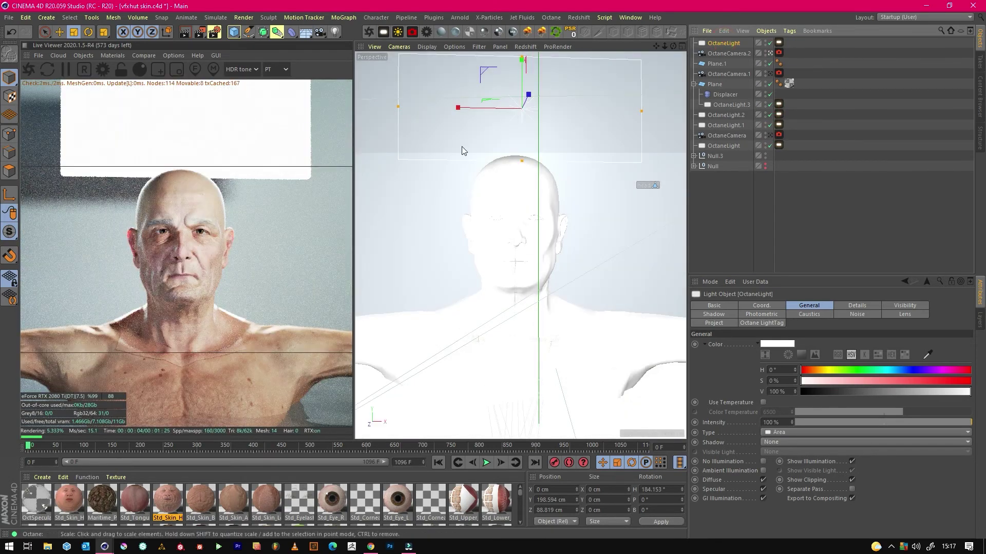
left_click_drag(548, 112, 472, 173)
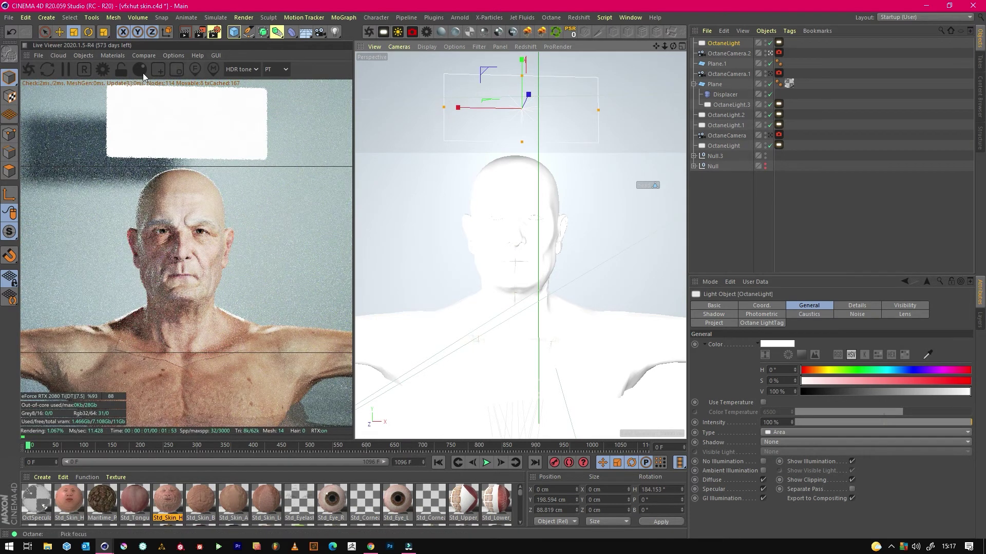
left_click(195, 70)
left_click(196, 233)
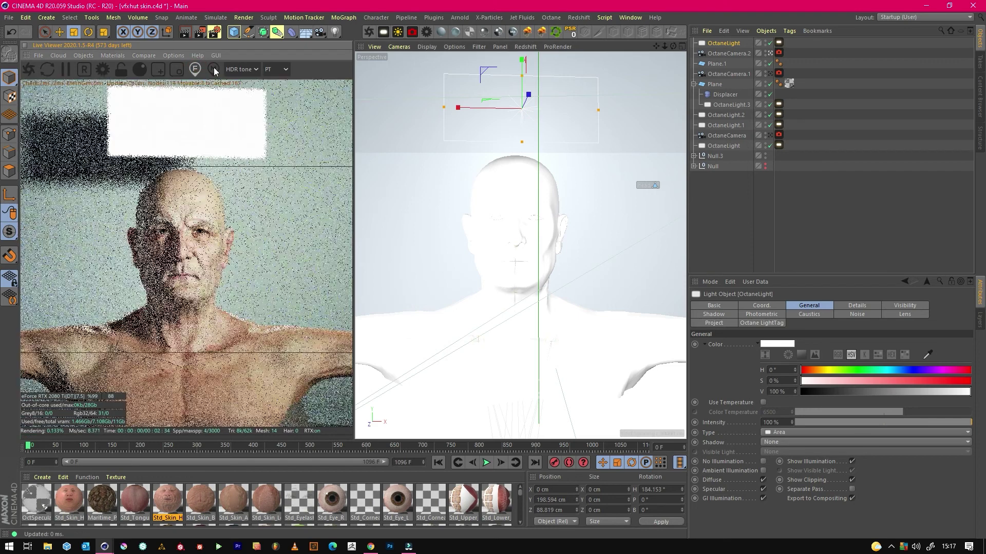